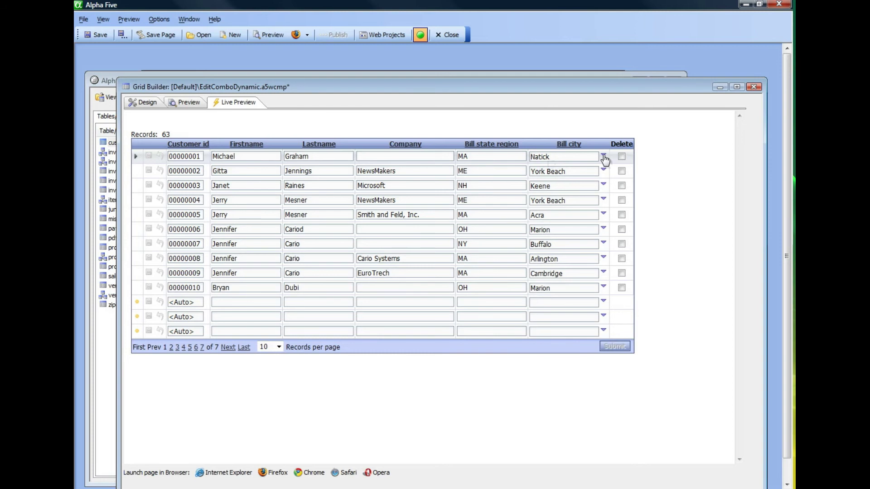
Step: Browse the Bill city choices for the first record in the live preview
{"action": "left_click", "coordinate": [604, 156]}
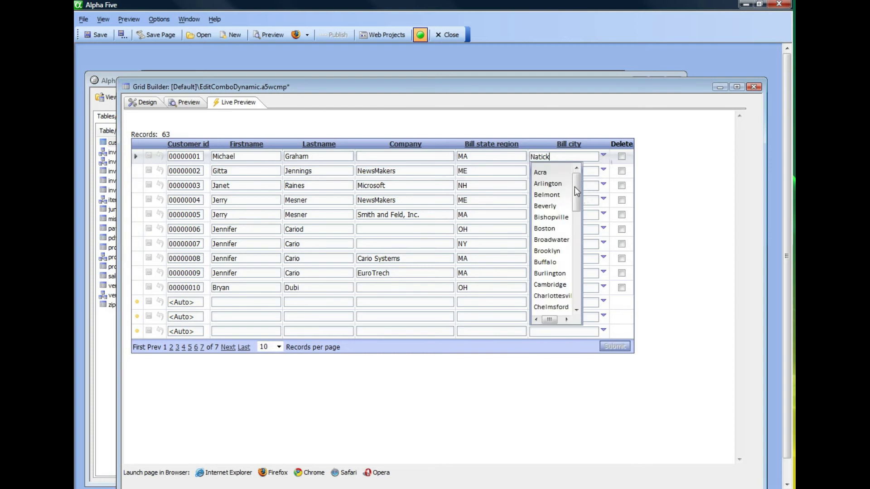
{"action": "left_click_drag", "start_coordinate": [574, 187], "coordinate": [584, 205]}
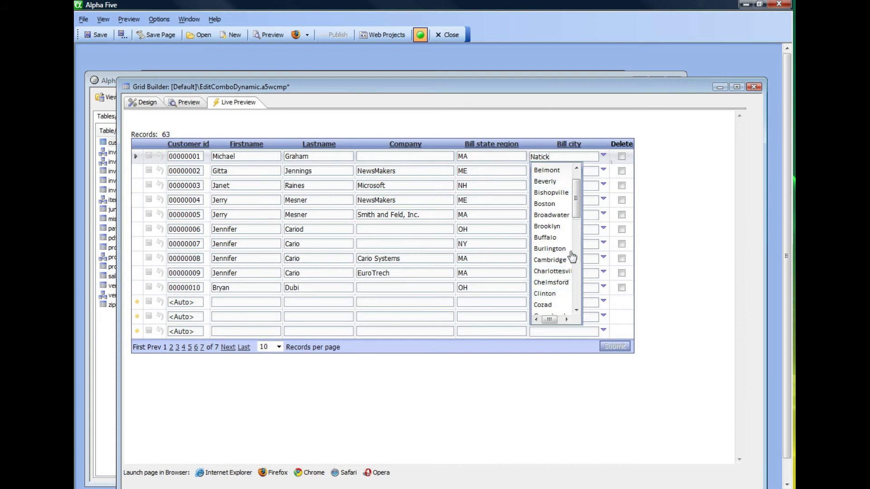
{"action": "left_click", "coordinate": [471, 156]}
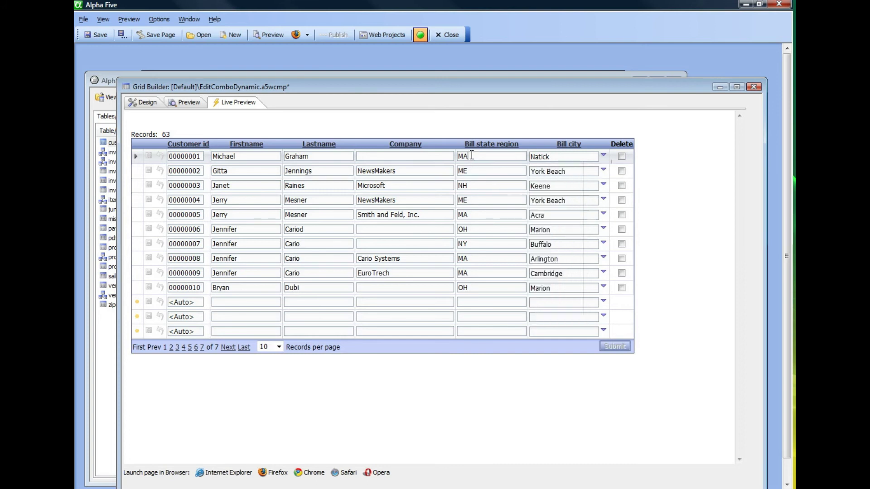
Step: Open the lookup definition of the Bill_city field in the grid design and enable its dynamic filter
{"action": "left_click", "coordinate": [146, 103]}
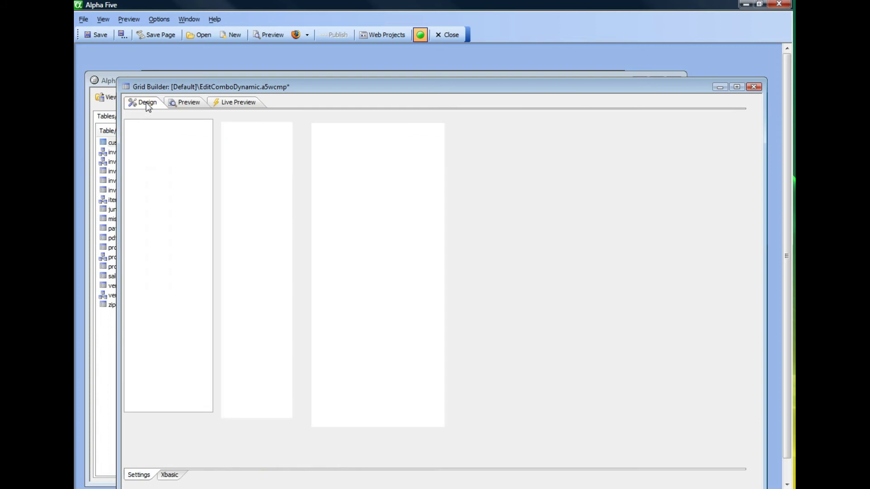
{"action": "left_click", "coordinate": [334, 175]}
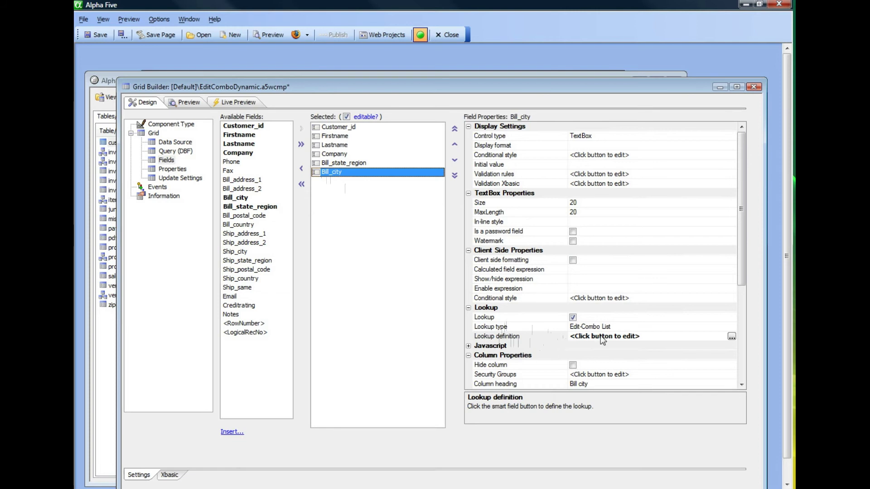
{"action": "left_click", "coordinate": [730, 337]}
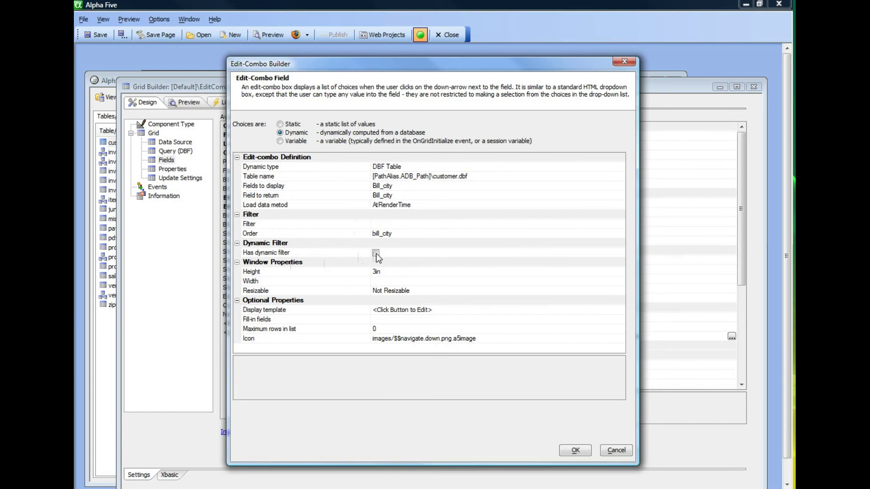
{"action": "left_click", "coordinate": [375, 253]}
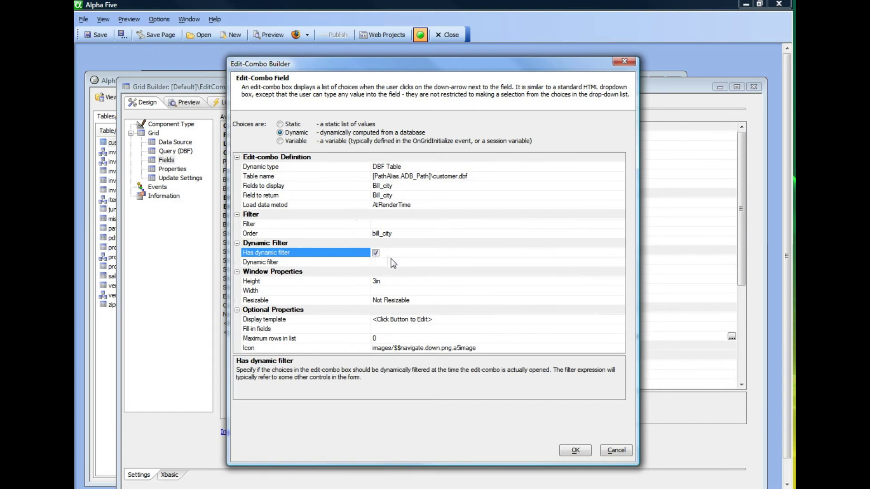
Step: Review the available load data methods for the edit-combo, keeping AtRenderTime
{"action": "left_click", "coordinate": [264, 206]}
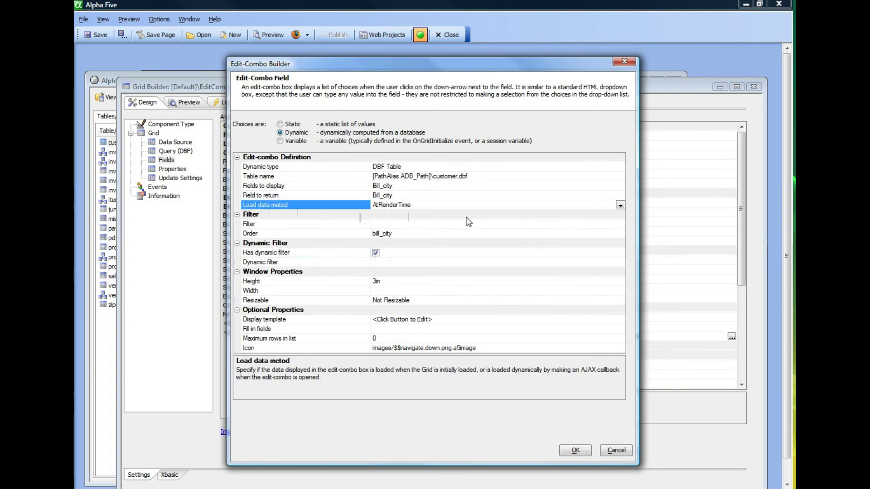
{"action": "left_click", "coordinate": [620, 205]}
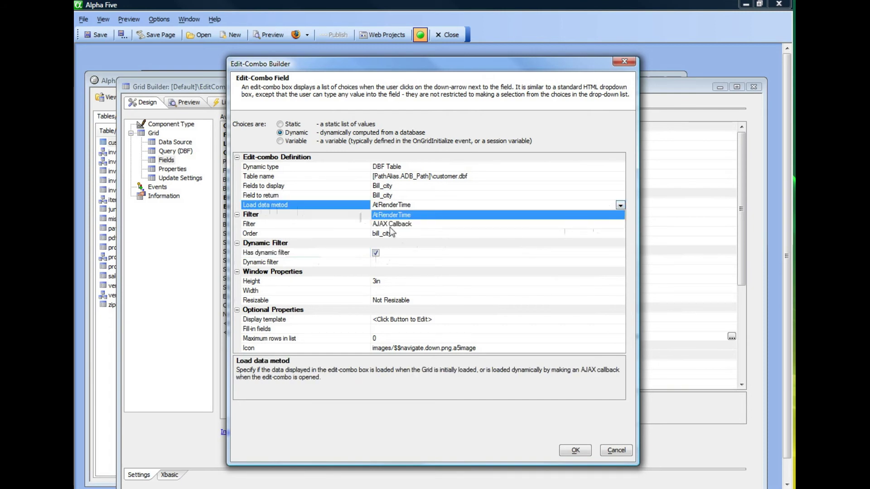
{"action": "left_click", "coordinate": [330, 208]}
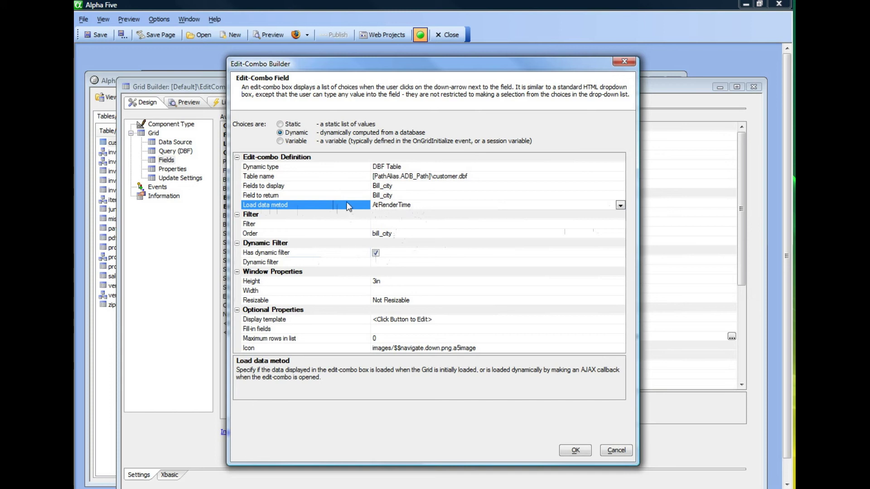
Step: Define a dynamic filter where the lookup field BILL_STATE_REGION equals the edited record's Bill_state_region, accept the definition and save the grid
{"action": "left_click", "coordinate": [268, 266]}
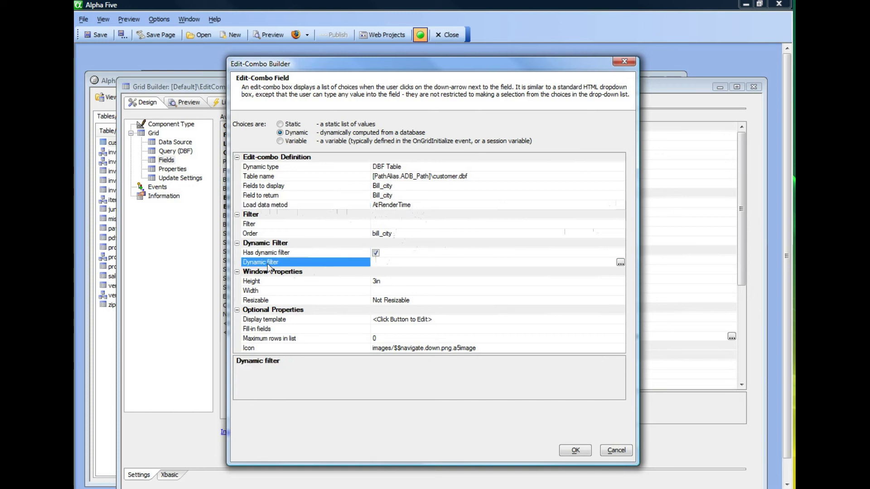
{"action": "left_click", "coordinate": [620, 264]}
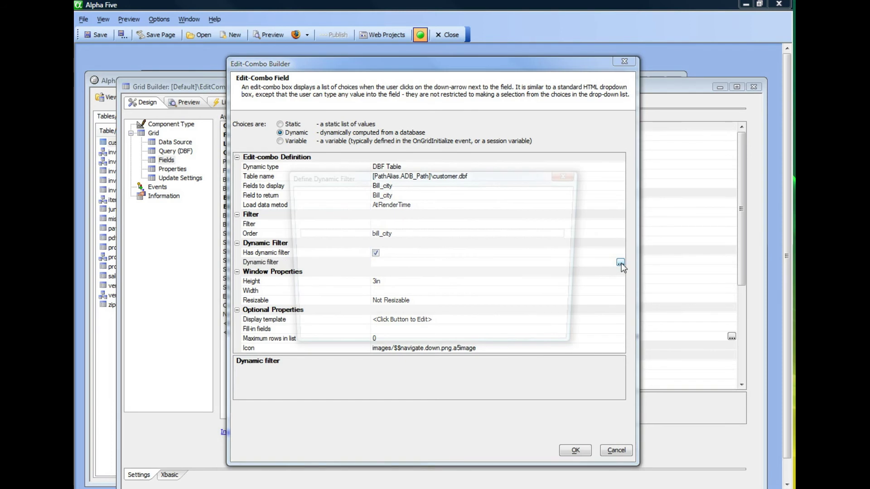
{"action": "left_click", "coordinate": [340, 309]}
{"action": "left_click", "coordinate": [346, 250]}
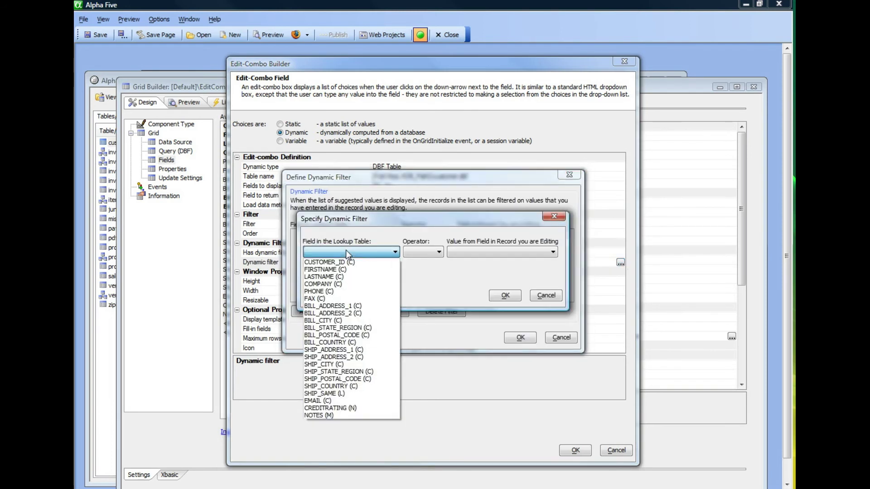
{"action": "left_click", "coordinate": [335, 328]}
{"action": "left_click", "coordinate": [415, 268]}
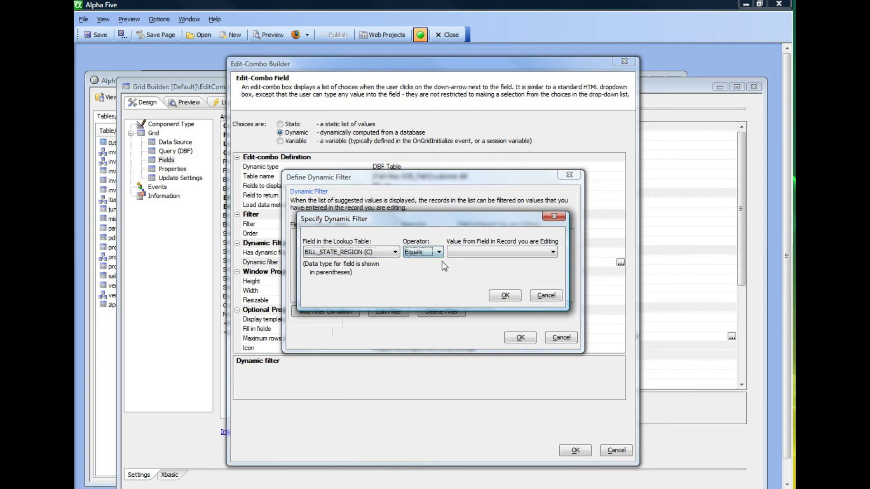
{"action": "left_click", "coordinate": [460, 252]}
{"action": "left_click", "coordinate": [460, 291]}
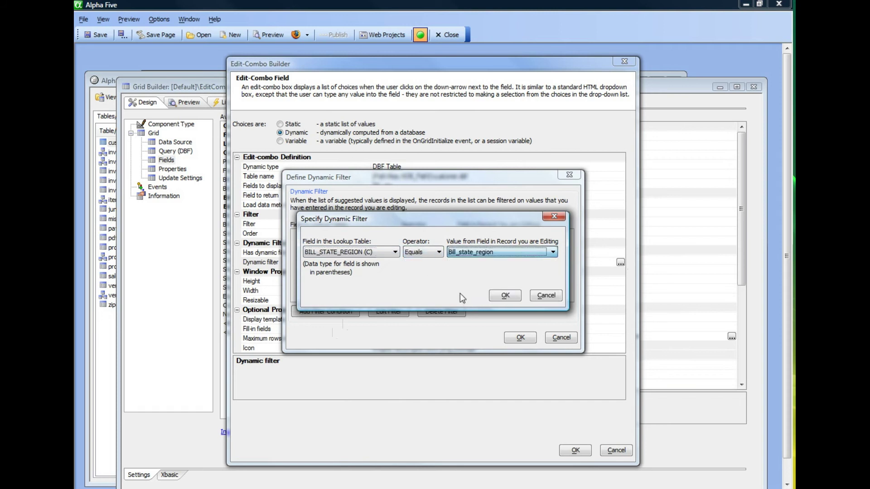
{"action": "left_click", "coordinate": [515, 304]}
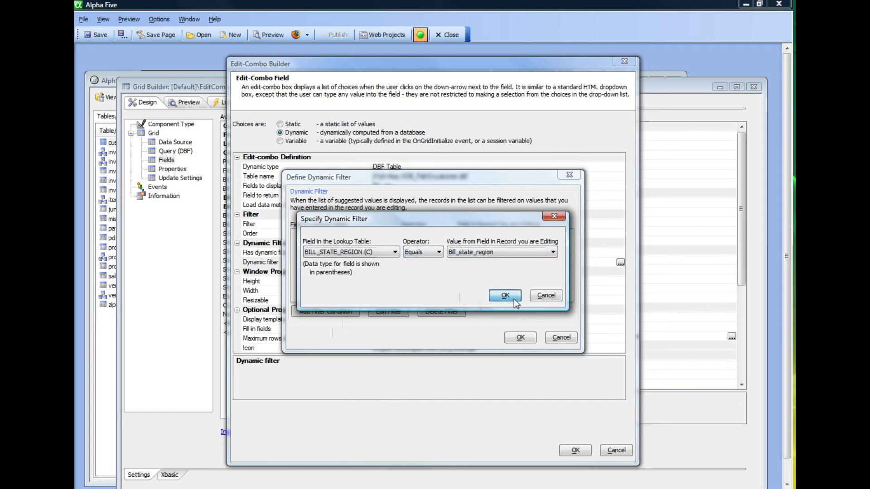
{"action": "left_click", "coordinate": [521, 338]}
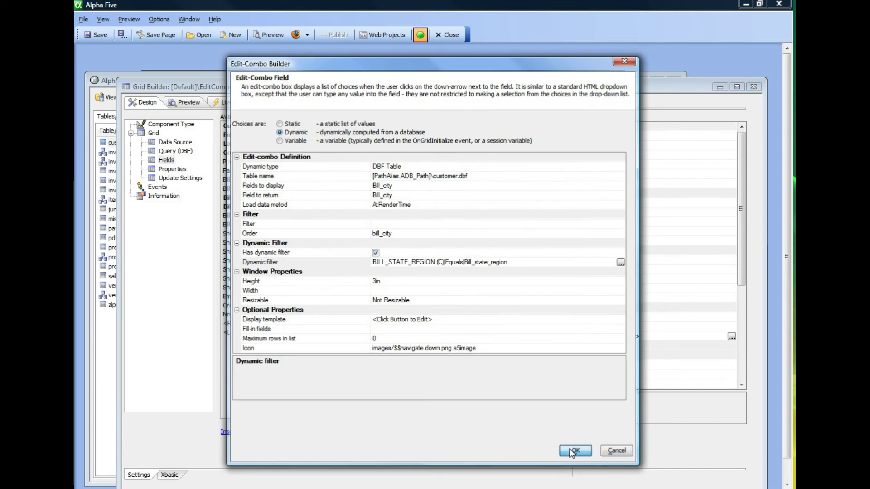
{"action": "left_click", "coordinate": [574, 451]}
{"action": "key", "text": "ctrl+s"}
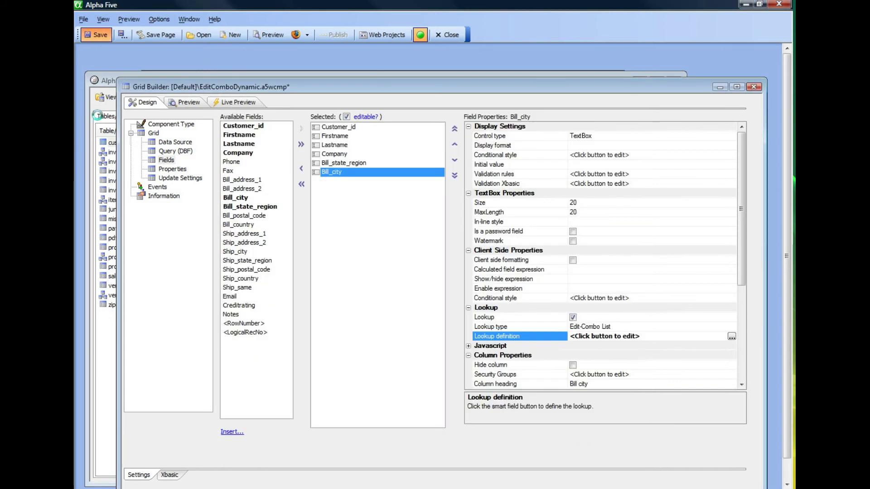
Step: Run the live preview and examine the filtered Bill city choices for the first record, in state MA
{"action": "left_click", "coordinate": [239, 104]}
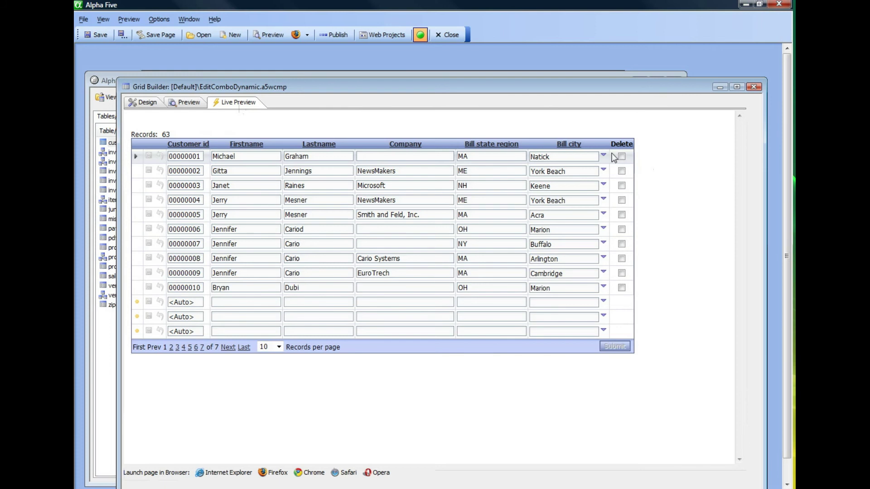
{"action": "left_click", "coordinate": [493, 157]}
{"action": "left_click", "coordinate": [603, 157]}
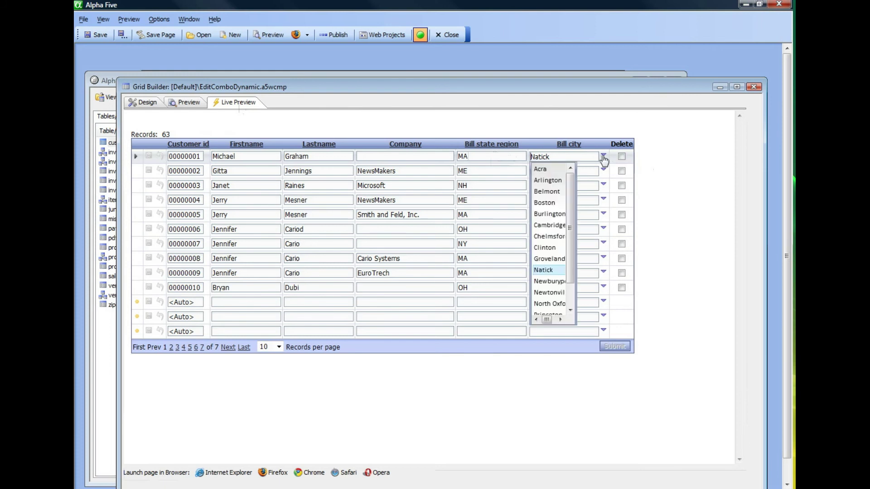
{"action": "scroll", "coordinate": [573, 226], "scroll_direction": "down", "scroll_amount": 3}
{"action": "scroll", "coordinate": [574, 253], "scroll_direction": "up", "scroll_amount": 3}
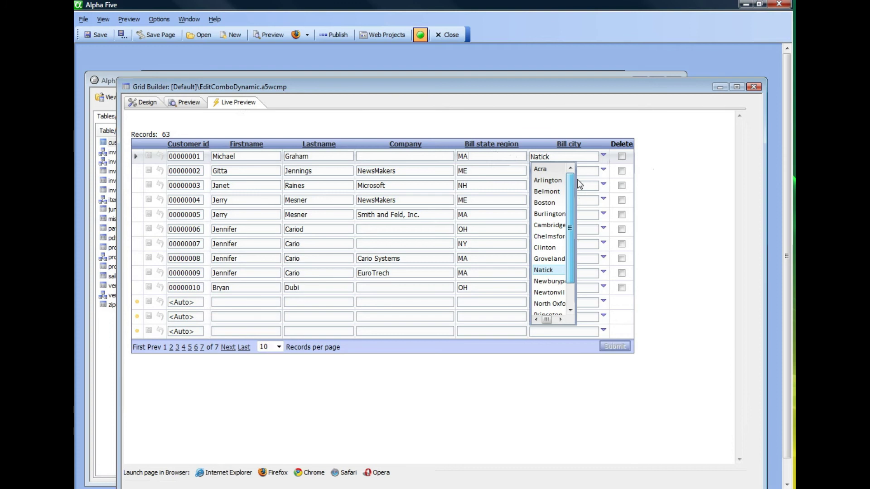
Step: Check the filtered Bill city choices for the first OH record and the NY record
{"action": "left_click", "coordinate": [484, 170]}
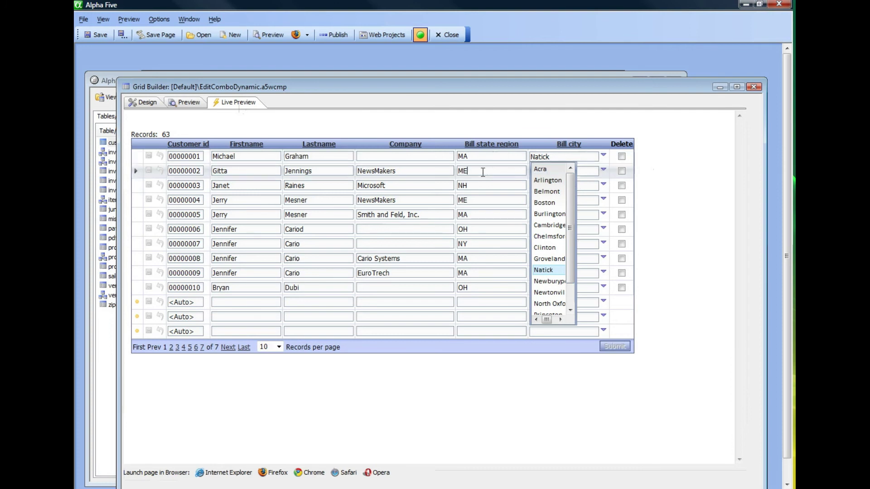
{"action": "left_click", "coordinate": [471, 230]}
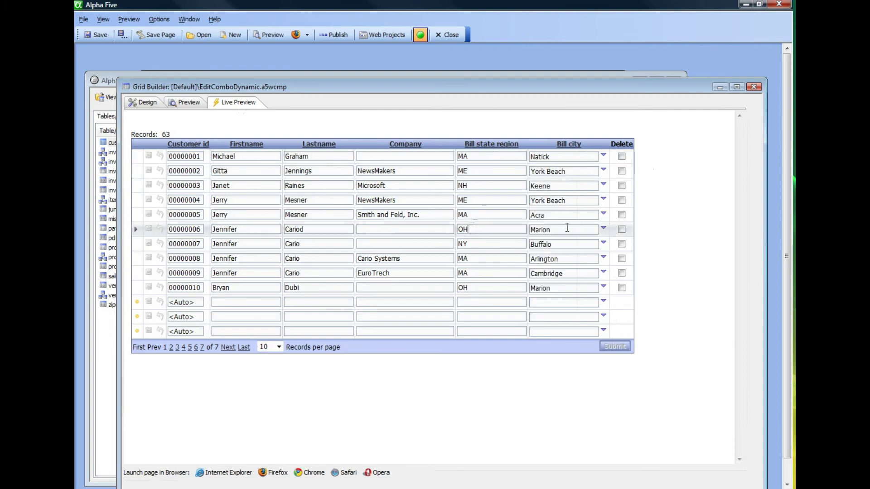
{"action": "left_click", "coordinate": [604, 230]}
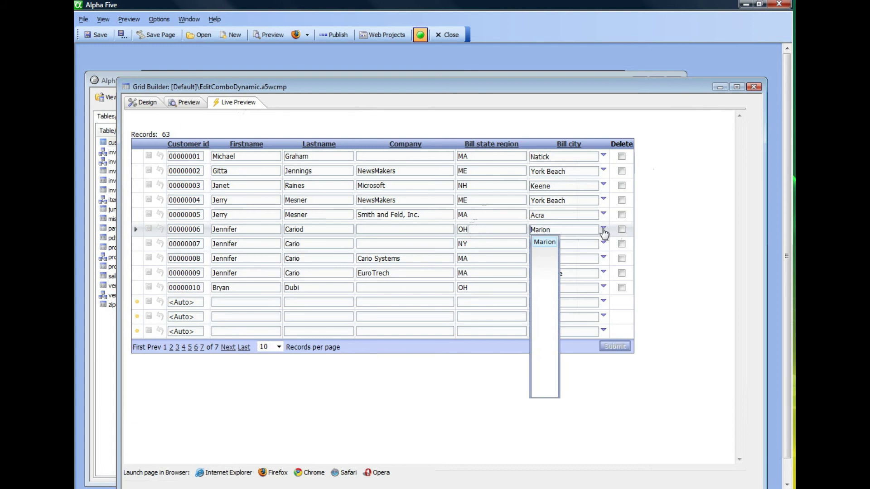
{"action": "left_click", "coordinate": [486, 244]}
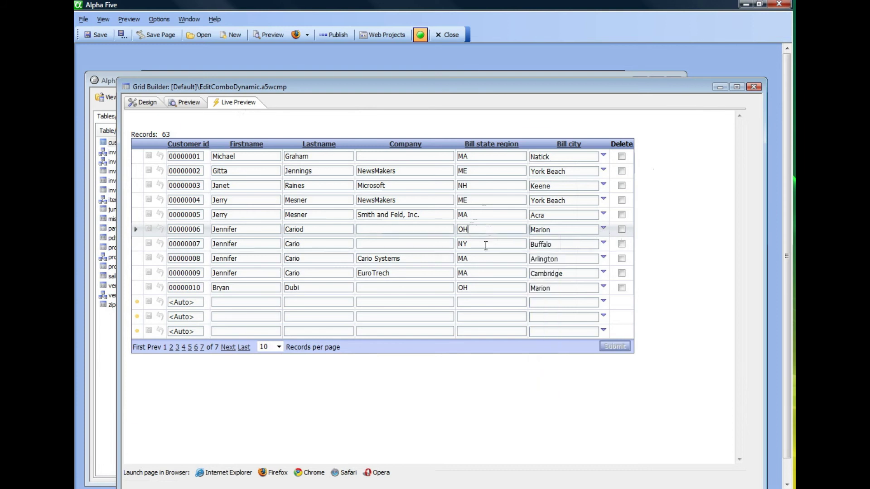
{"action": "left_click", "coordinate": [604, 243]}
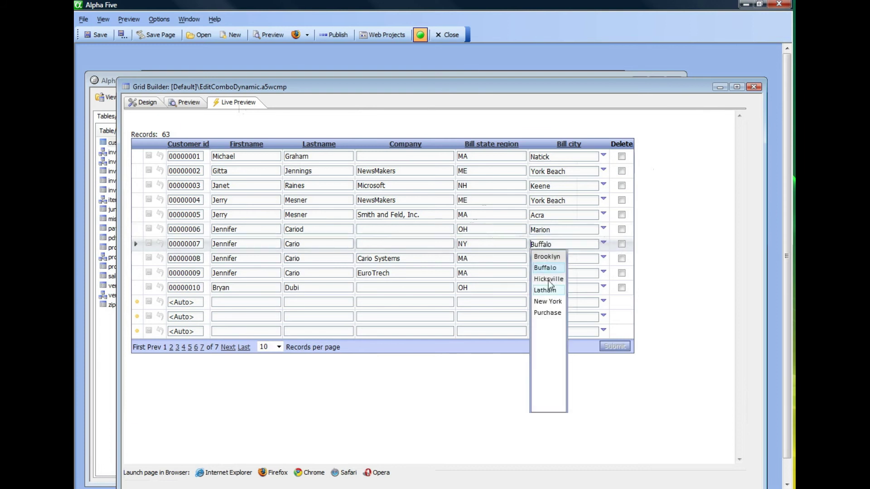
{"action": "left_click", "coordinate": [477, 273]}
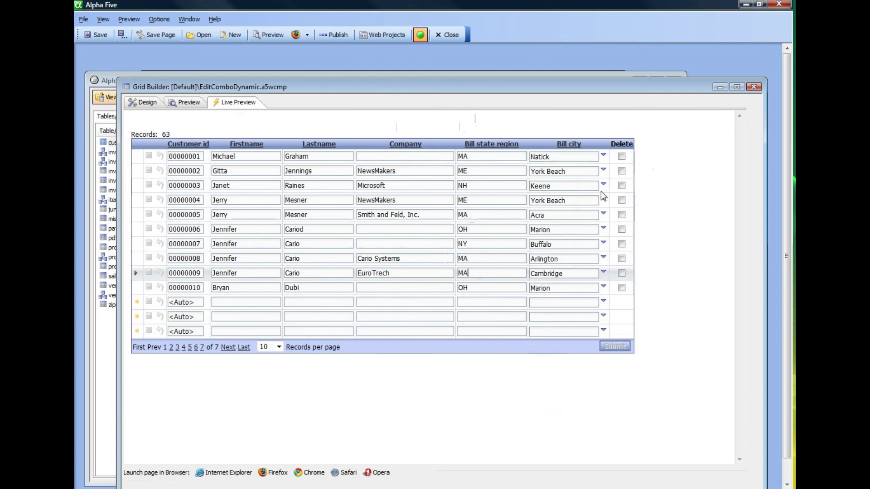
Step: Reopen the Bill_city lookup definition in the grid design and add Bill_state_region to the fields to display
{"action": "left_click", "coordinate": [144, 102]}
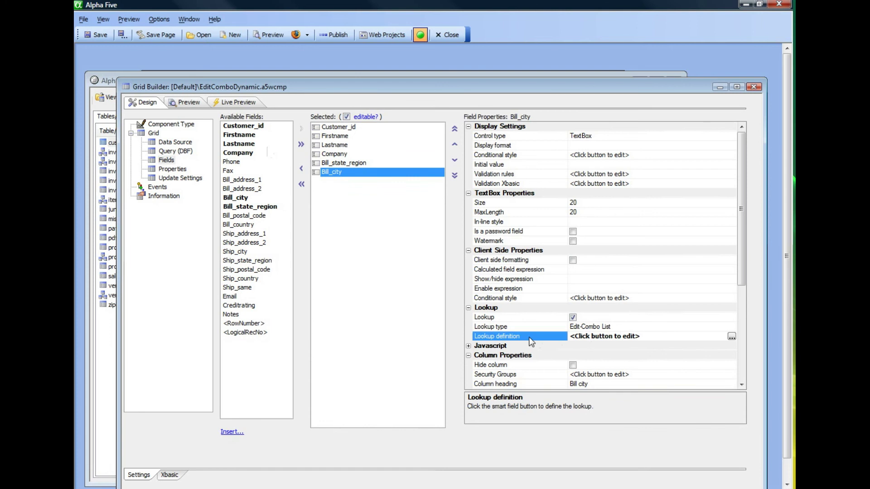
{"action": "left_click", "coordinate": [731, 336]}
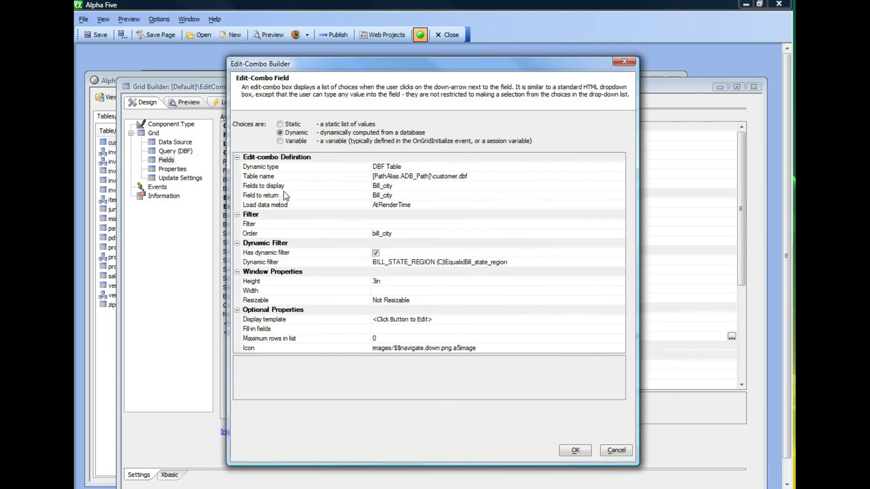
{"action": "left_click", "coordinate": [307, 188]}
{"action": "left_click", "coordinate": [620, 187]}
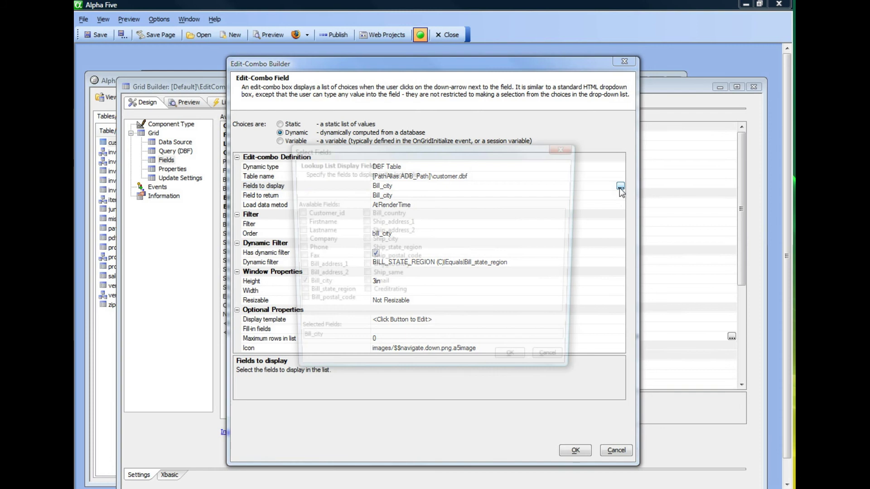
{"action": "left_click", "coordinate": [296, 295]}
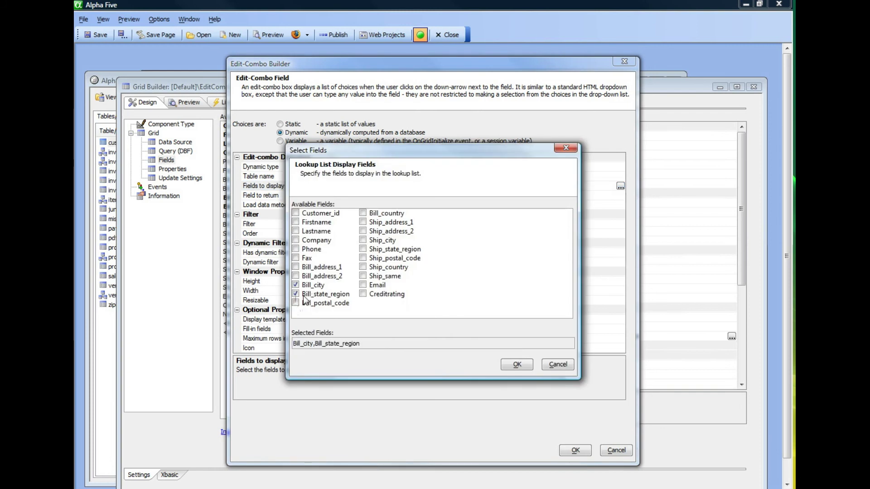
{"action": "left_click", "coordinate": [515, 365]}
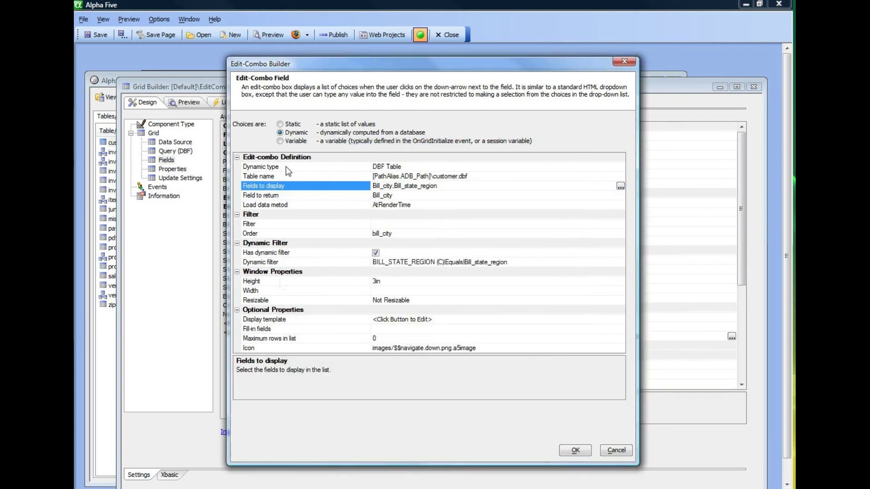
Step: Fill the edit-combo's display template with the last sample layout, showing each field in a fixed width column with column headings
{"action": "left_click", "coordinate": [286, 320]}
{"action": "left_click", "coordinate": [620, 319]}
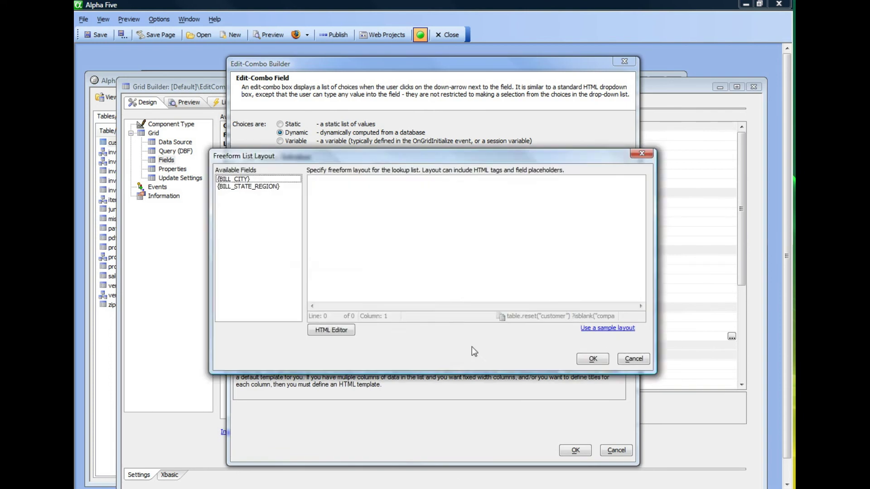
{"action": "left_click", "coordinate": [608, 329]}
{"action": "left_click", "coordinate": [334, 204]}
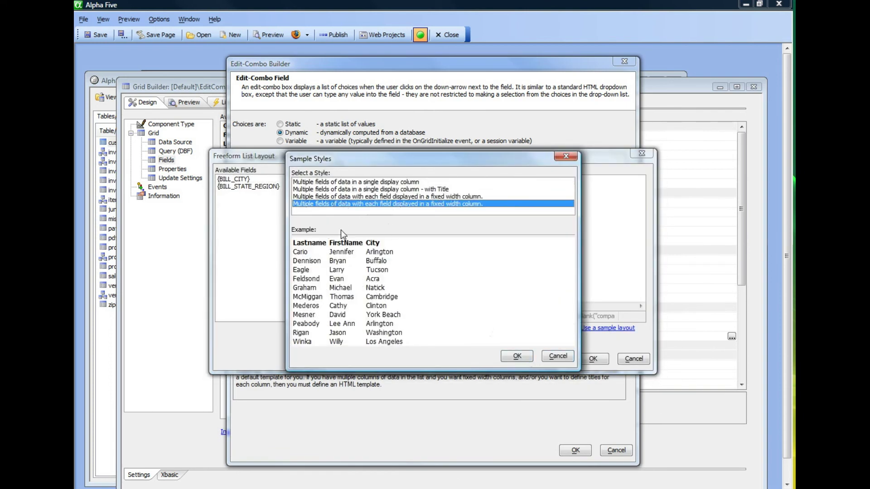
{"action": "left_click", "coordinate": [514, 357]}
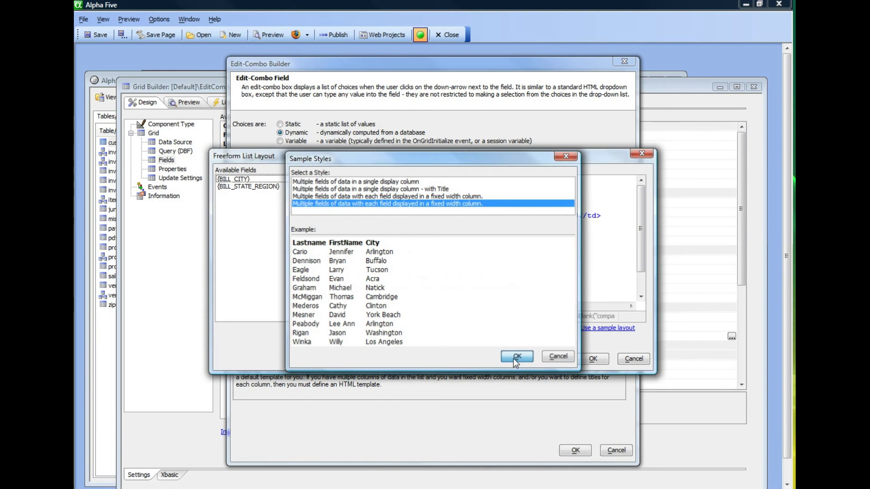
Step: Accept the display template and the edit-combo definition, and run the live preview of the grid
{"action": "left_click", "coordinate": [593, 360]}
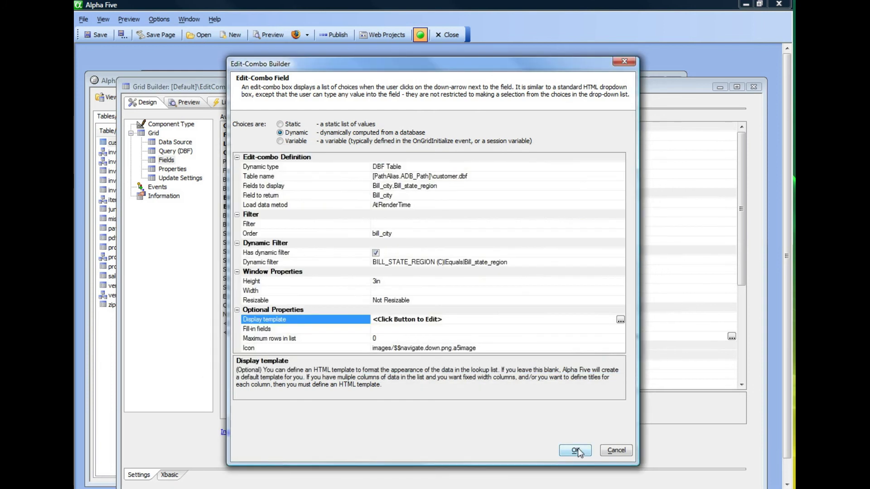
{"action": "left_click", "coordinate": [575, 450]}
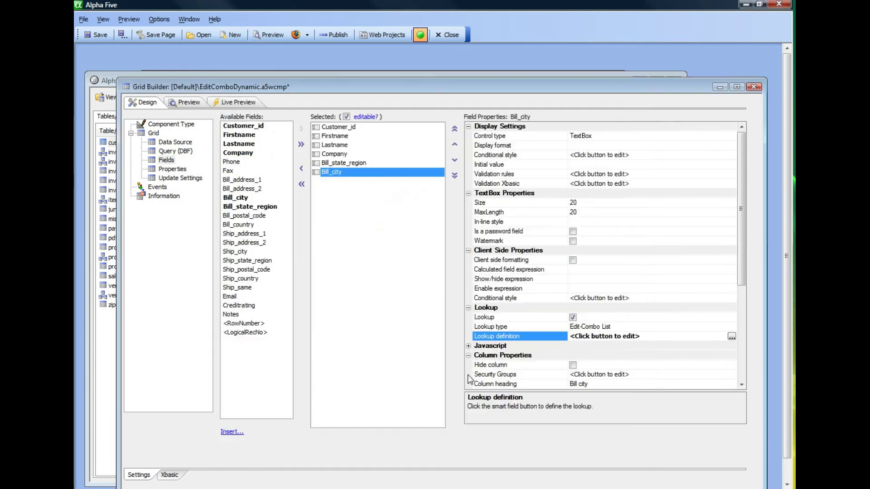
{"action": "left_click", "coordinate": [233, 104]}
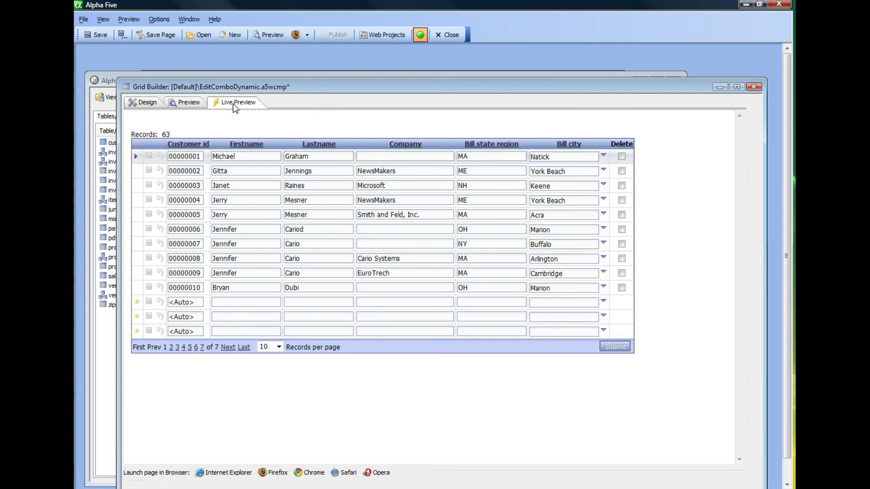
Step: Check the two-column Bill city choices for the first record, in state MA, and for the first OH record
{"action": "left_click", "coordinate": [604, 155]}
{"action": "left_click_drag", "start_coordinate": [645, 207], "coordinate": [660, 248]}
{"action": "left_click", "coordinate": [471, 226]}
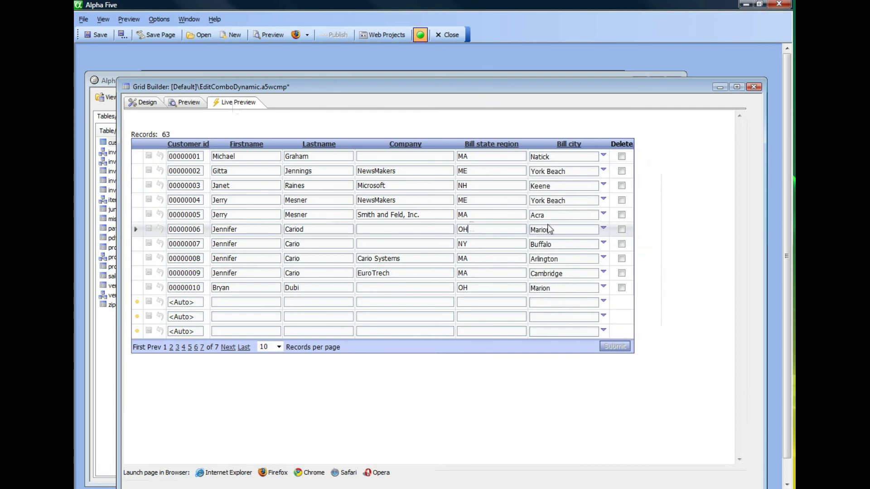
{"action": "left_click", "coordinate": [603, 228]}
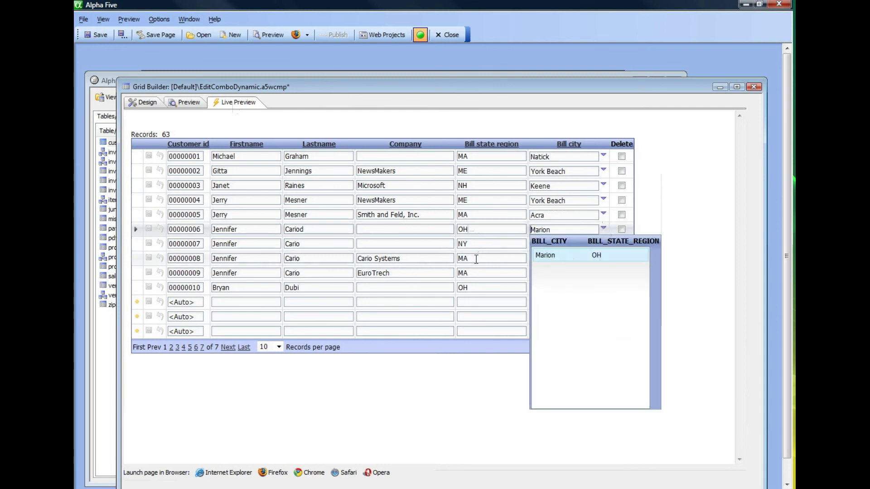
{"action": "left_click", "coordinate": [472, 285]}
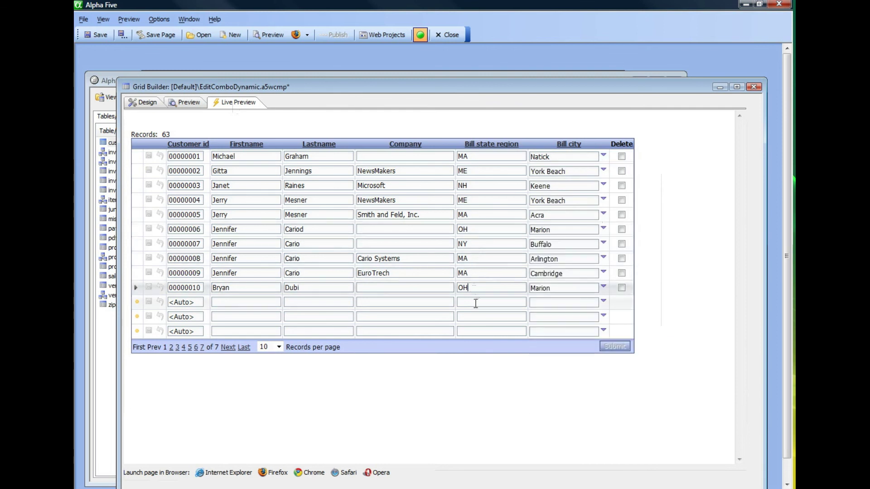
Step: Enter ca as the state in the first new row and check its filtered Bill city choices
{"action": "left_click", "coordinate": [474, 302]}
{"action": "type", "text": "ca"}
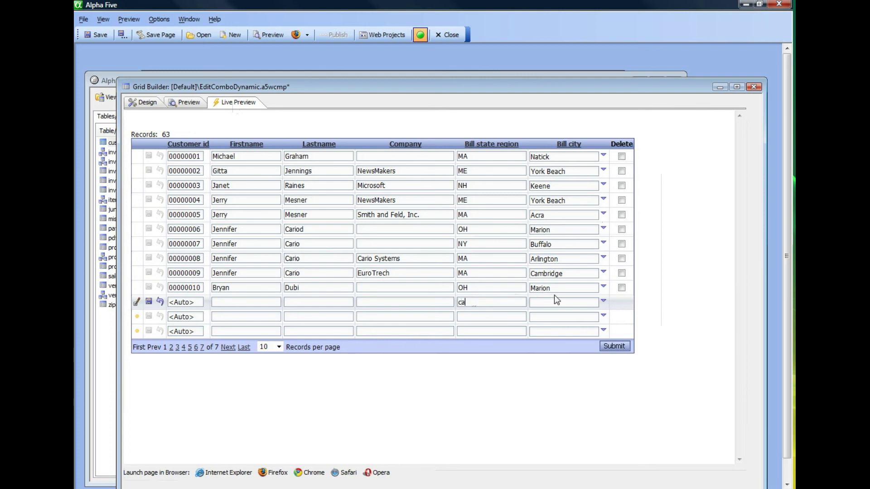
{"action": "left_click", "coordinate": [602, 301]}
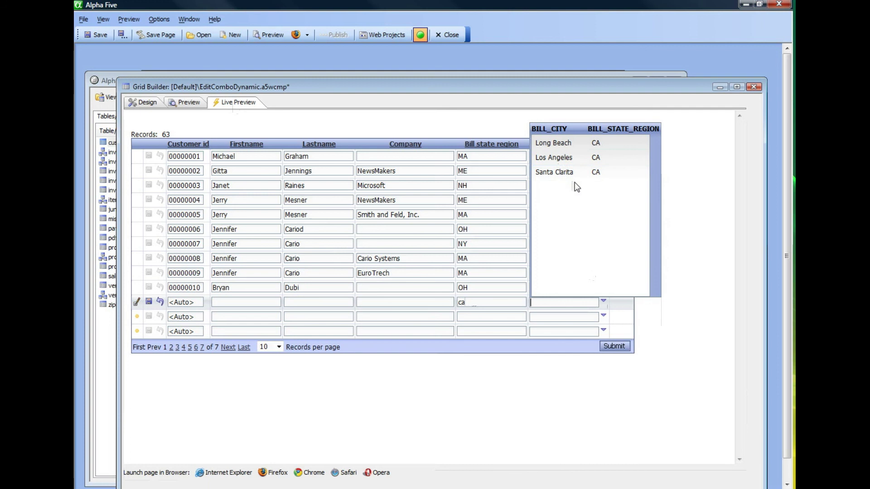
Step: Reopen the Bill_city edit-combo's display template in the grid design and change the column headings to City and State
{"action": "left_click", "coordinate": [134, 103]}
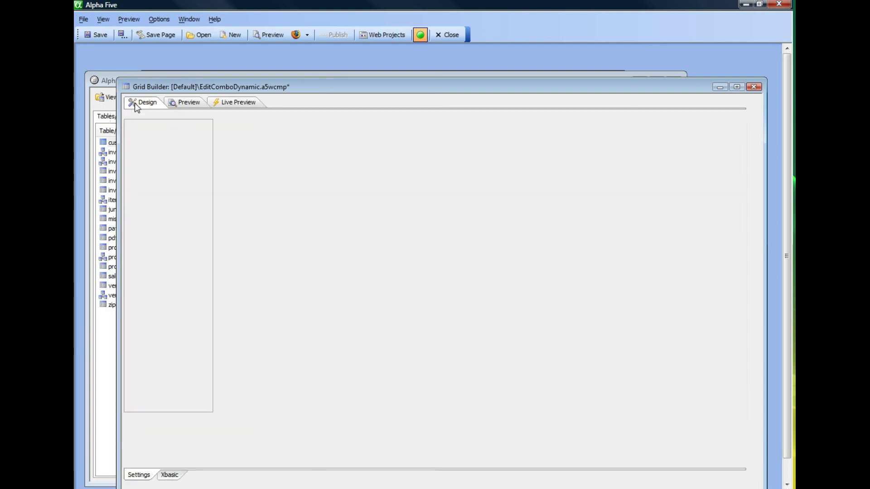
{"action": "left_click", "coordinate": [732, 337]}
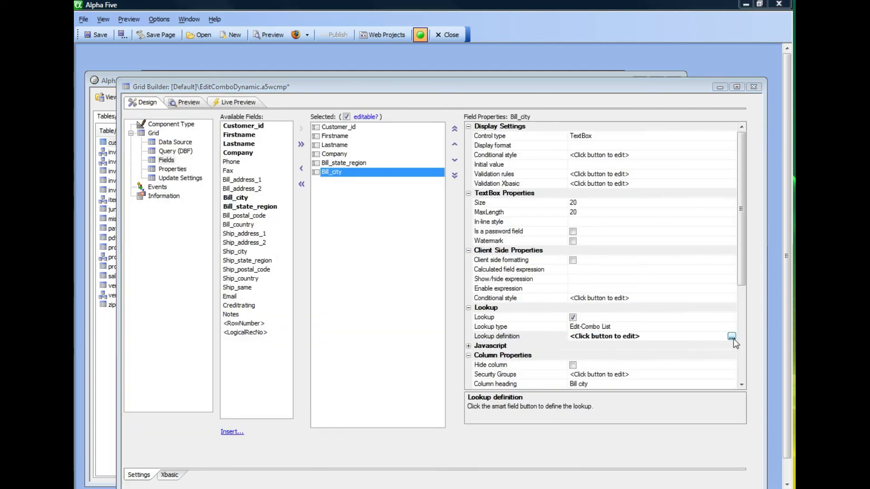
{"action": "left_click", "coordinate": [521, 319]}
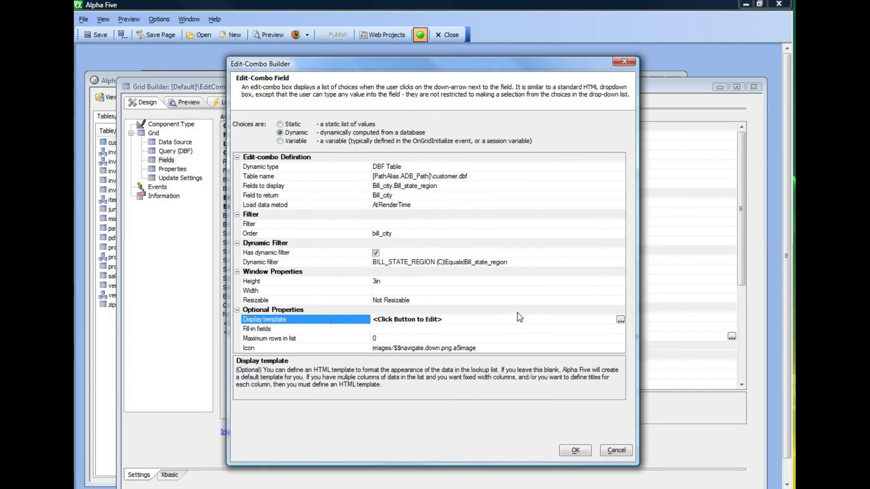
{"action": "left_click", "coordinate": [620, 320]}
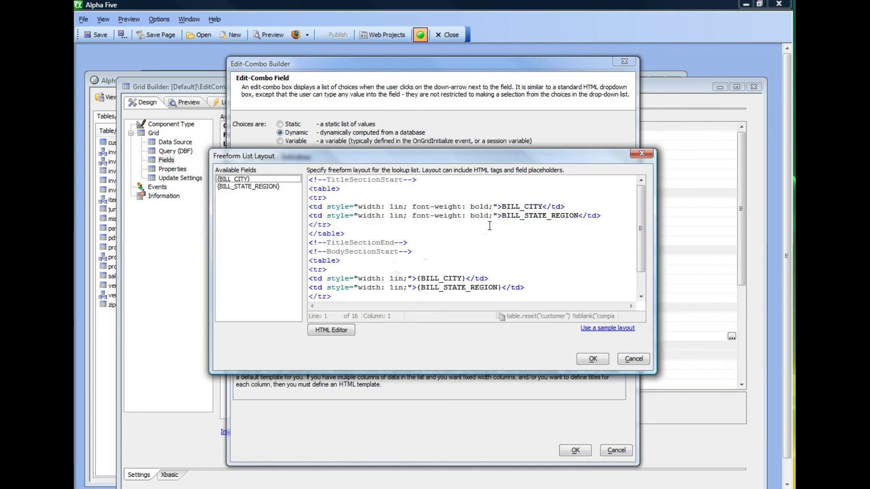
{"action": "left_click_drag", "start_coordinate": [501, 216], "coordinate": [579, 215]}
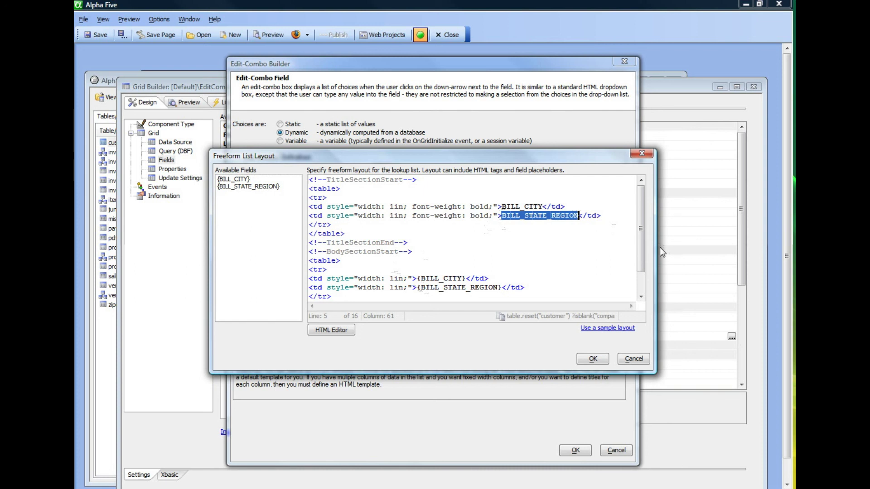
{"action": "type", "text": "State"}
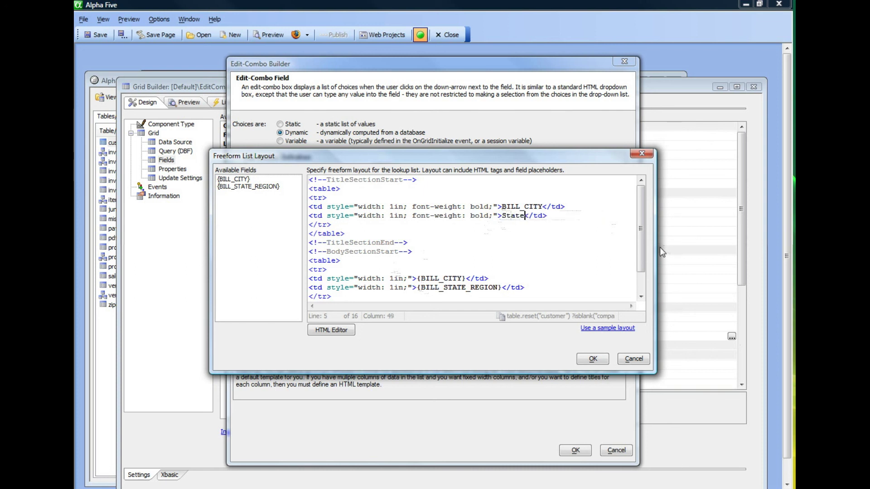
{"action": "left_click_drag", "start_coordinate": [500, 207], "coordinate": [543, 206]}
{"action": "type", "text": "City"}
{"action": "left_click", "coordinate": [592, 359]}
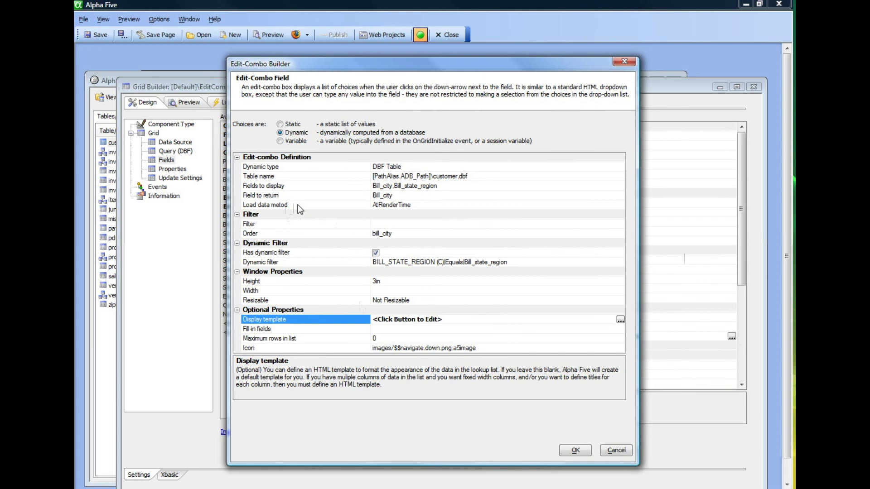
Step: Set the edit-combo's load data method to AJAX Callback, accept the definition and save the grid
{"action": "left_click", "coordinate": [298, 204]}
{"action": "left_click", "coordinate": [620, 205]}
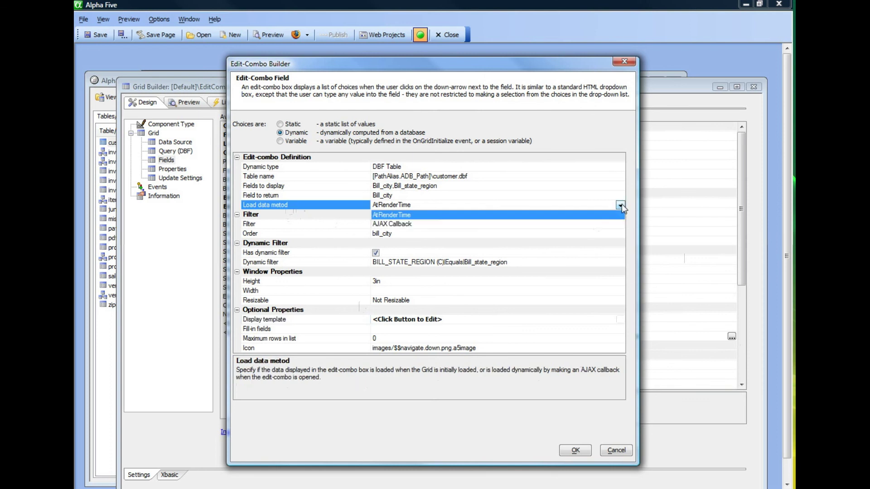
{"action": "left_click", "coordinate": [397, 224]}
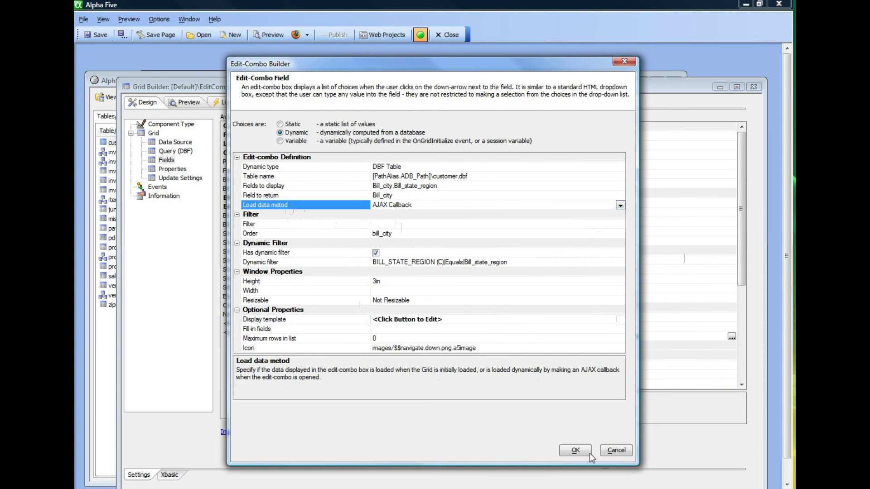
{"action": "left_click", "coordinate": [575, 450]}
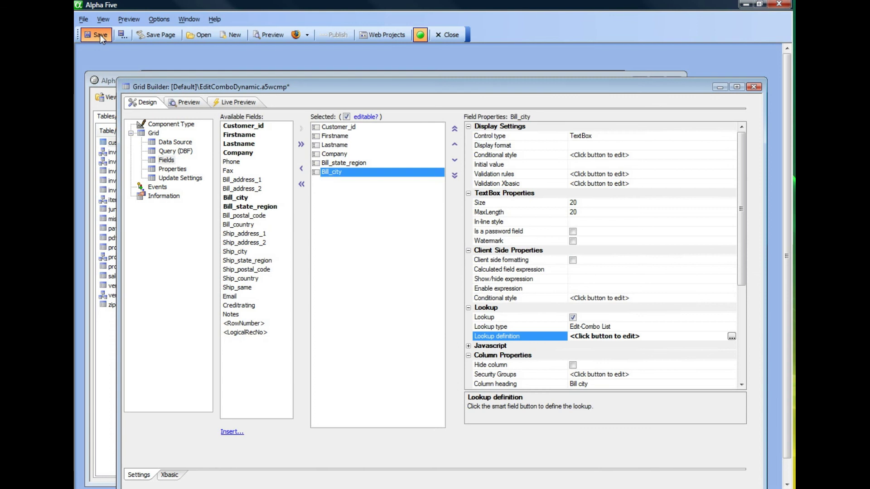
{"action": "left_click", "coordinate": [100, 34]}
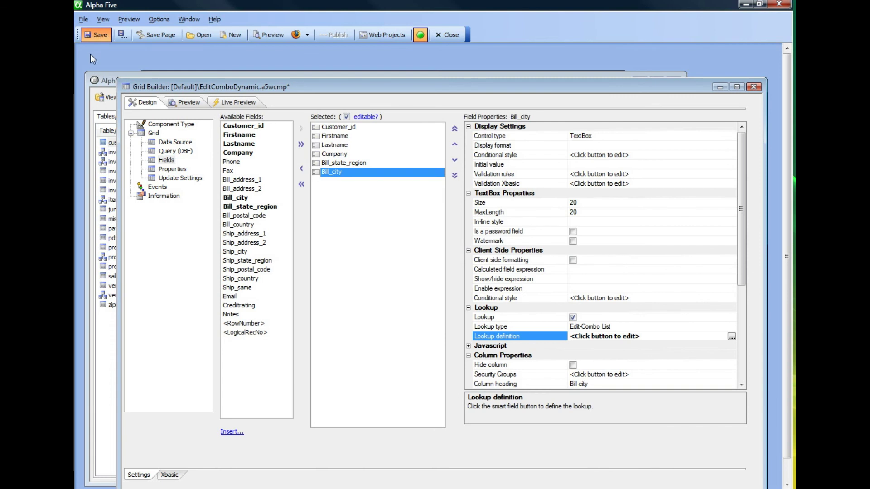
Step: Run the live preview again and look through the first record's Bill city list with its new column headings
{"action": "left_click", "coordinate": [232, 102]}
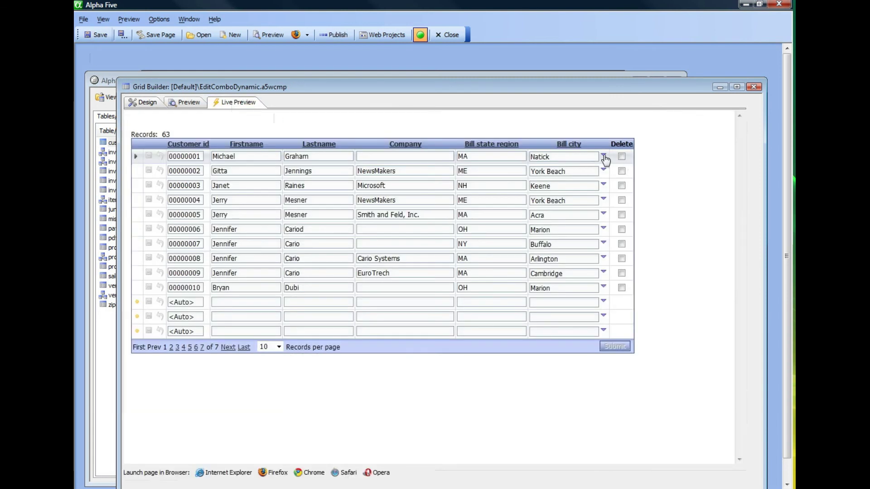
{"action": "left_click", "coordinate": [603, 156]}
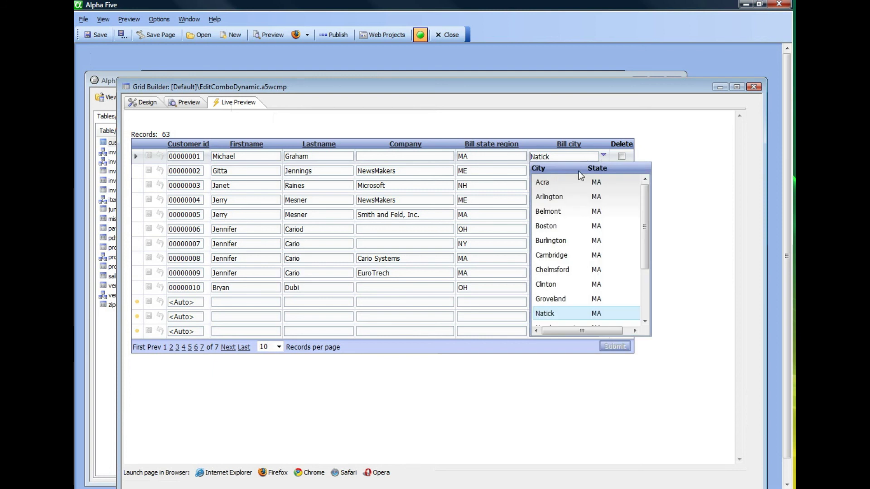
{"action": "scroll", "coordinate": [646, 206], "scroll_direction": "down", "scroll_amount": 2}
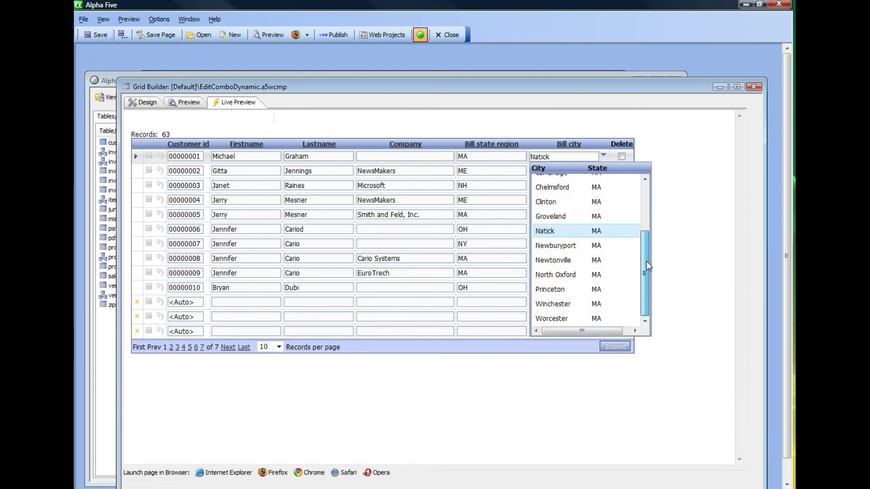
{"action": "scroll", "coordinate": [645, 235], "scroll_direction": "up", "scroll_amount": 2}
{"action": "left_click_drag", "start_coordinate": [643, 236], "coordinate": [646, 197]}
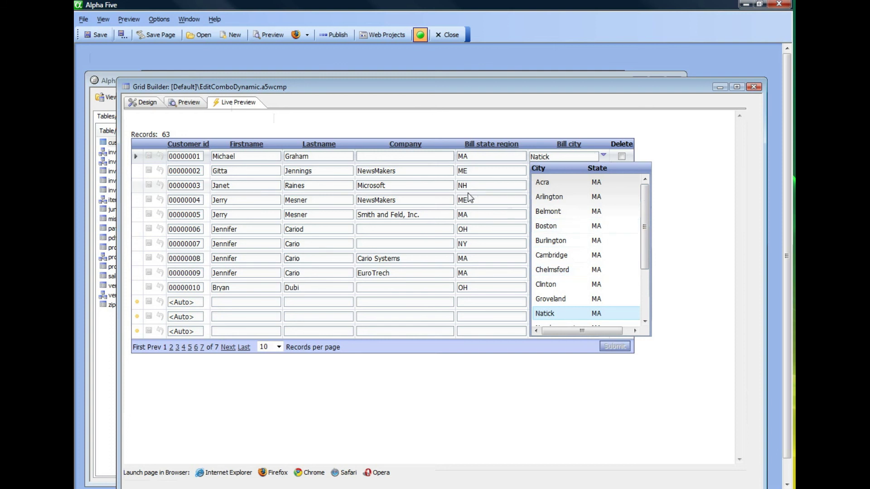
Step: Check the Bill city choices for the Smith and Feld, Inc. record in MA and for the NY record
{"action": "left_click", "coordinate": [482, 189]}
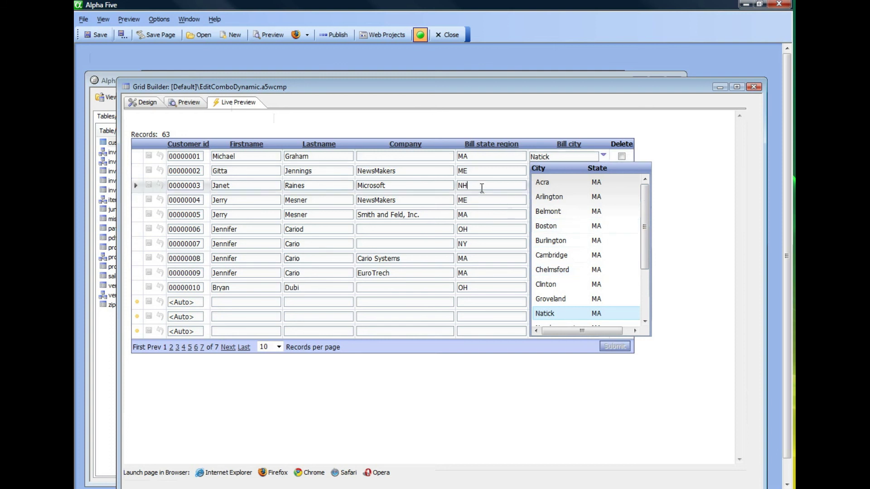
{"action": "left_click", "coordinate": [477, 215]}
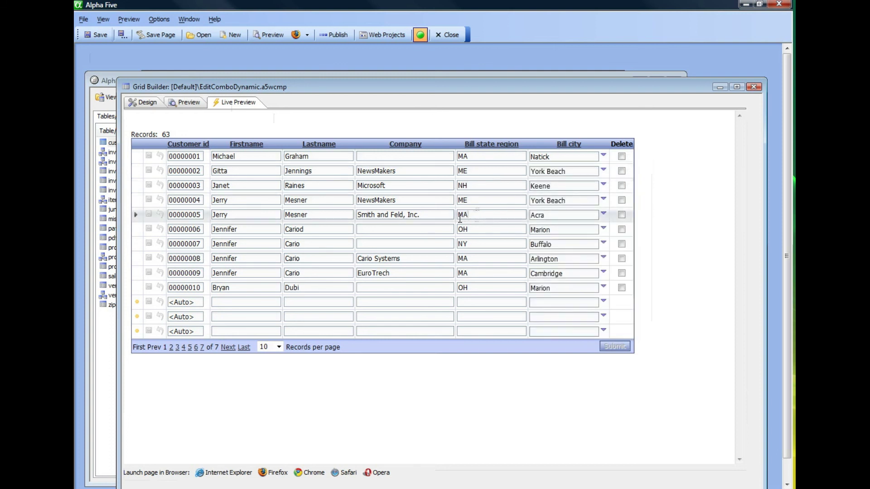
{"action": "left_click", "coordinate": [603, 213]}
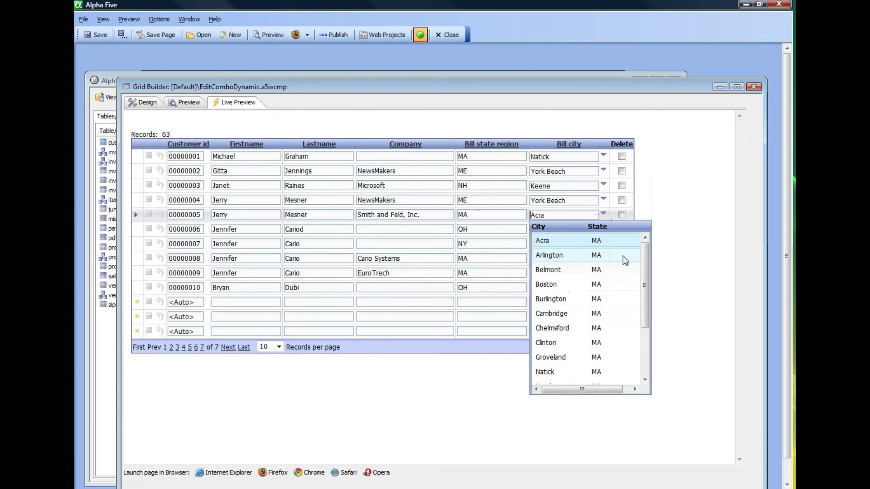
{"action": "left_click", "coordinate": [460, 247]}
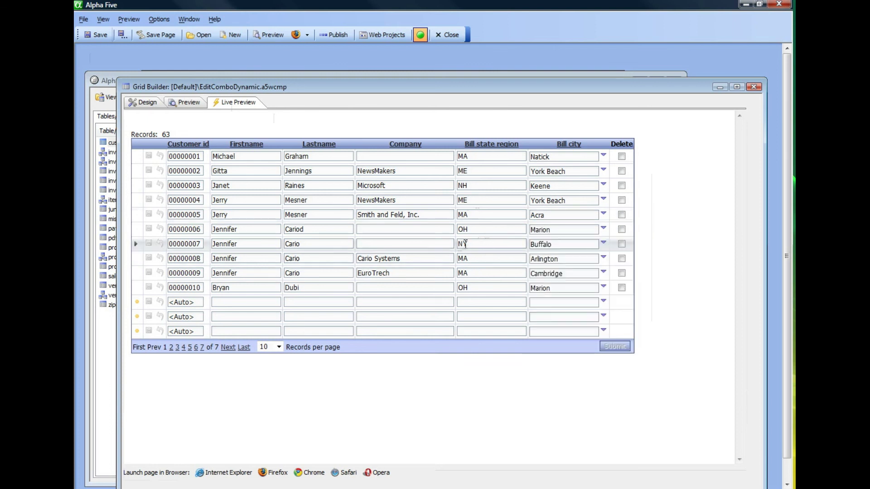
{"action": "left_click", "coordinate": [604, 244]}
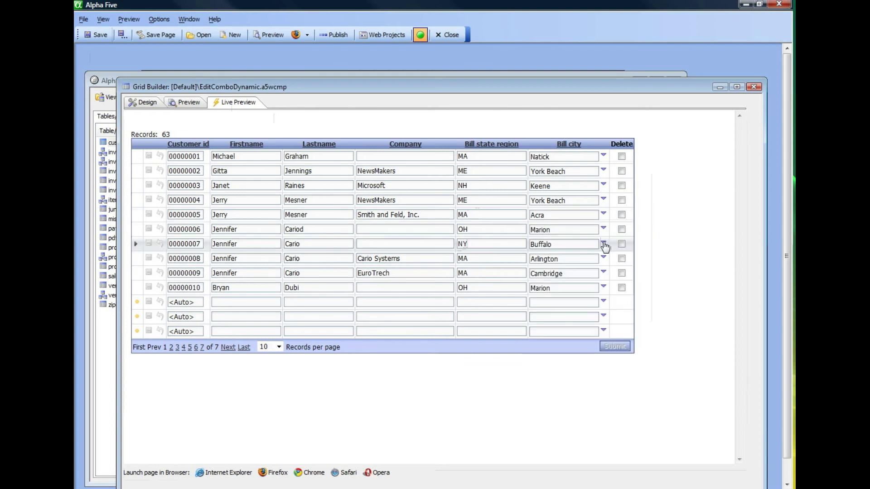